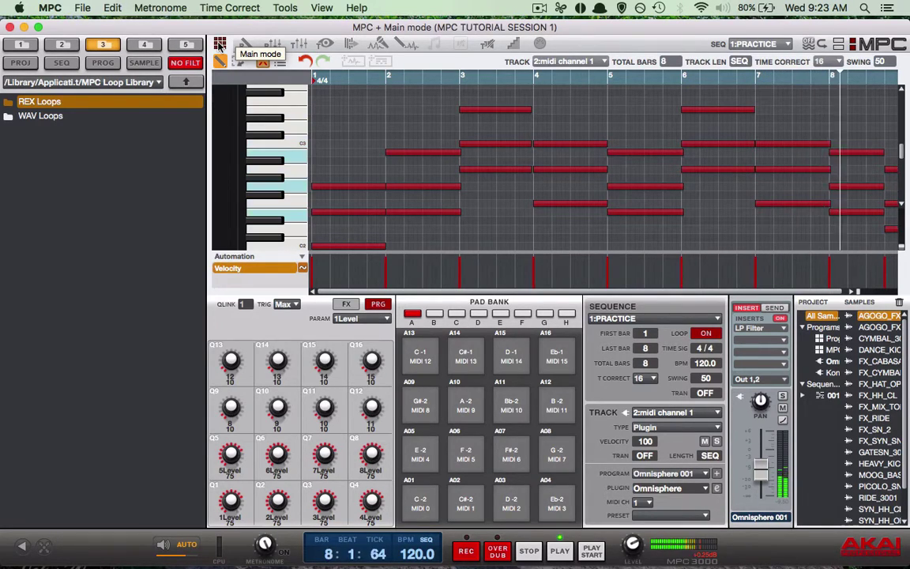
# - Stop playback and assign Q-Link 1 to the Freq parameter of the Omnisphere 001 LP Filter (insert 1) effect
pyautogui.press('space')
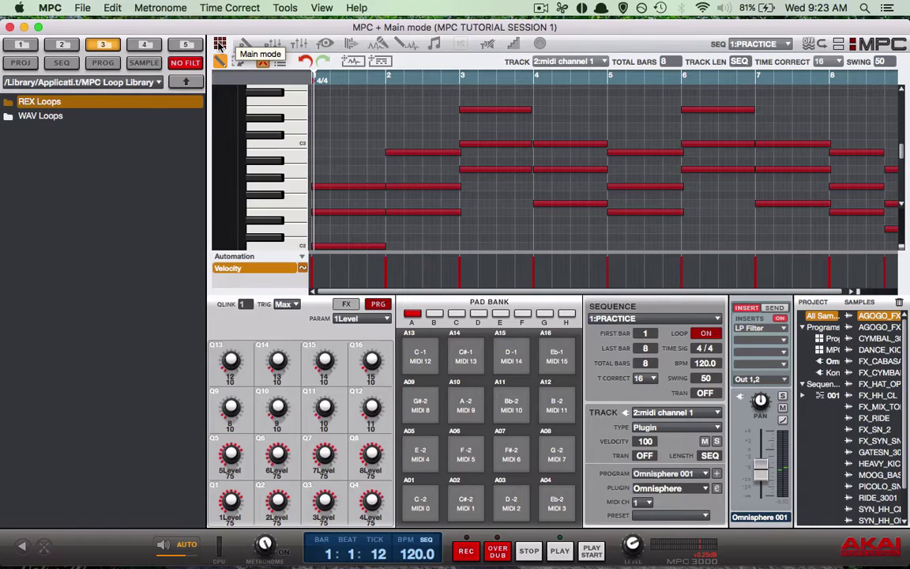
pyautogui.click(341, 305)
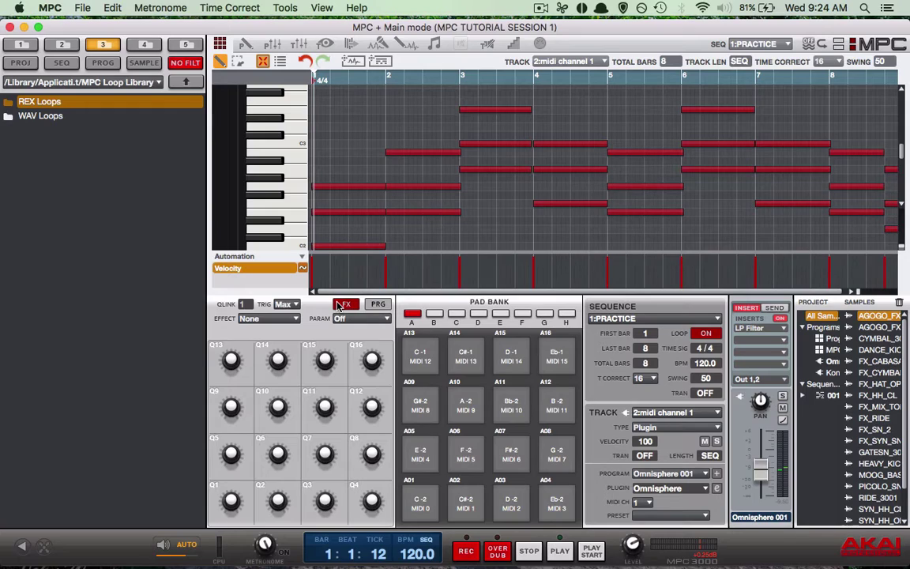
pyautogui.click(288, 319)
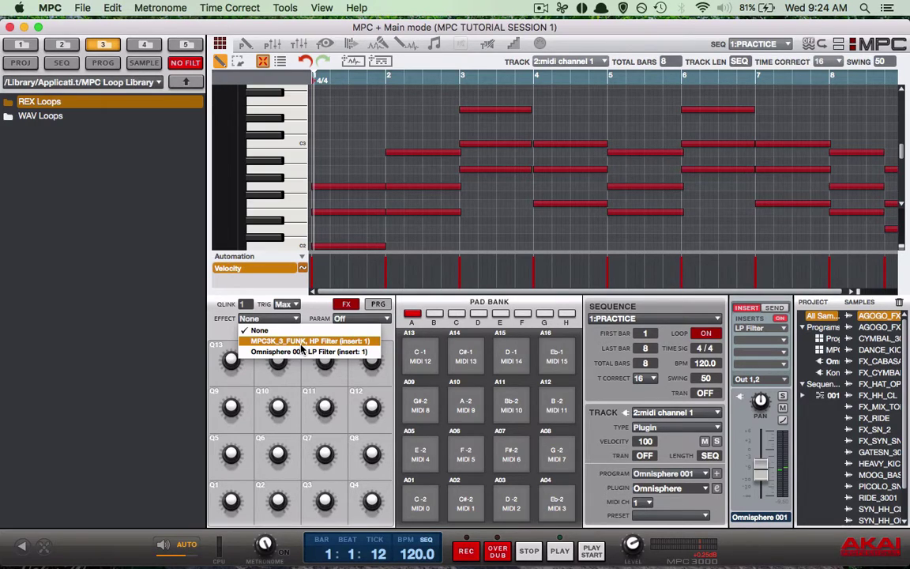
pyautogui.click(301, 350)
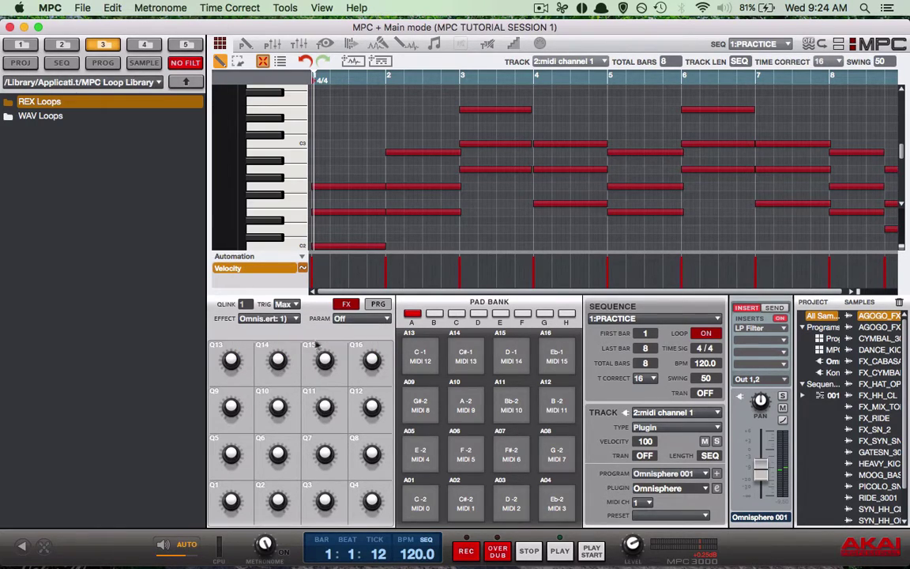
pyautogui.click(355, 320)
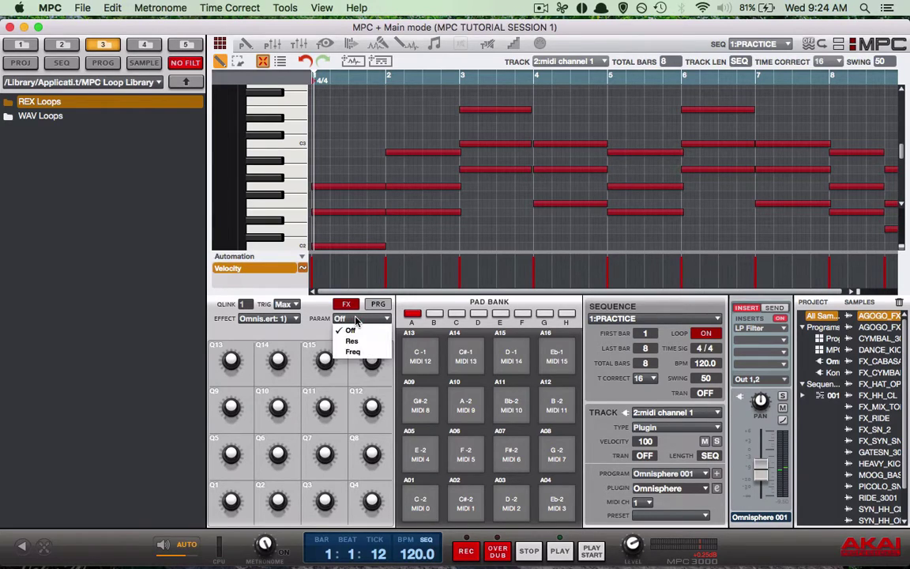
pyautogui.click(362, 356)
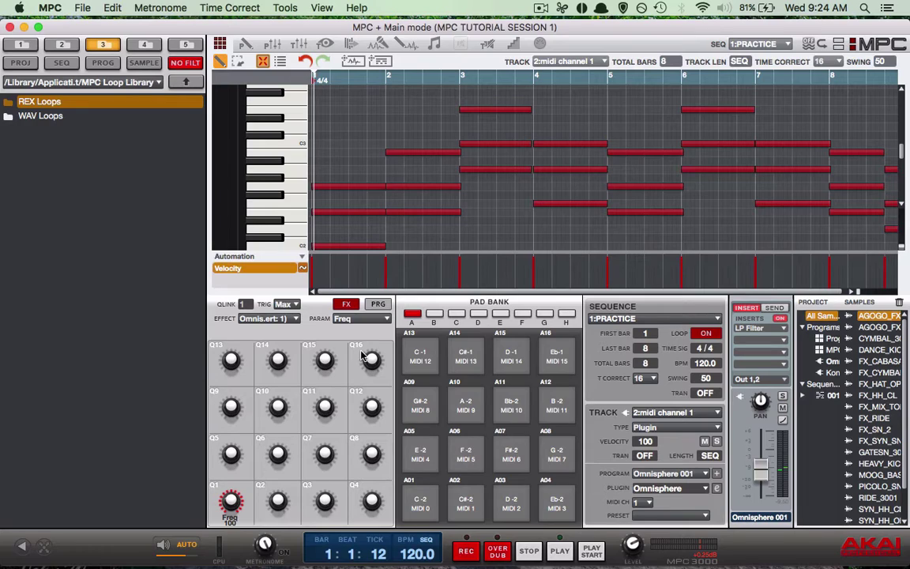
pyautogui.press('space')
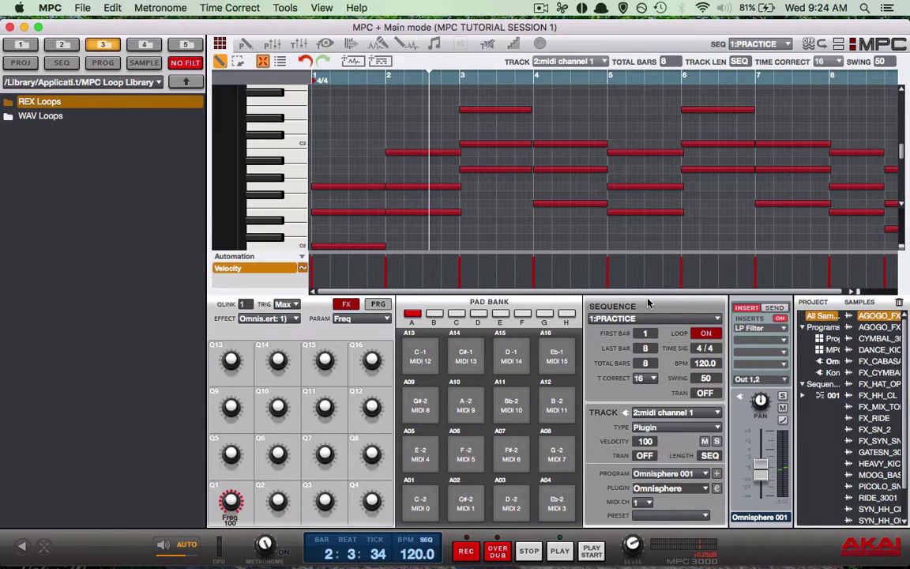
# - Switch global automation to Write mode
pyautogui.click(809, 44)
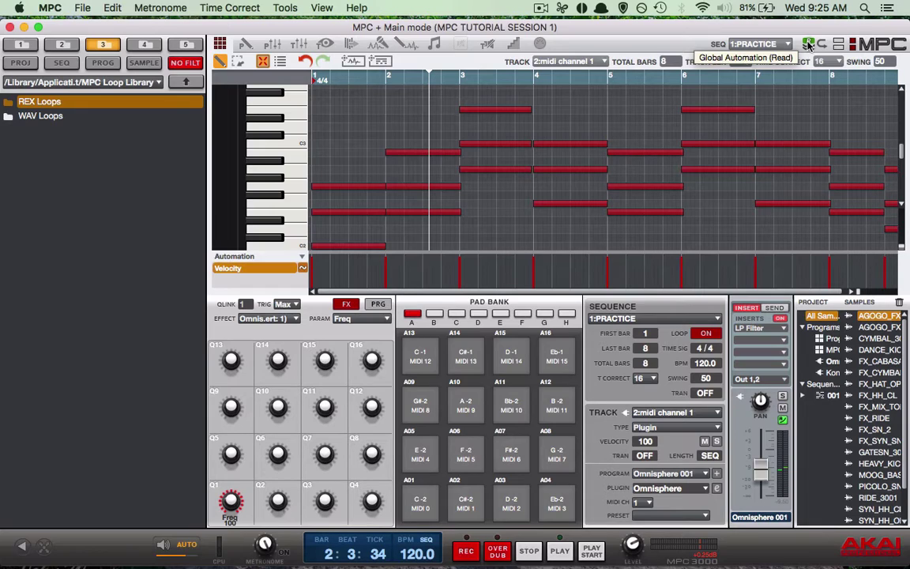
pyautogui.click(809, 44)
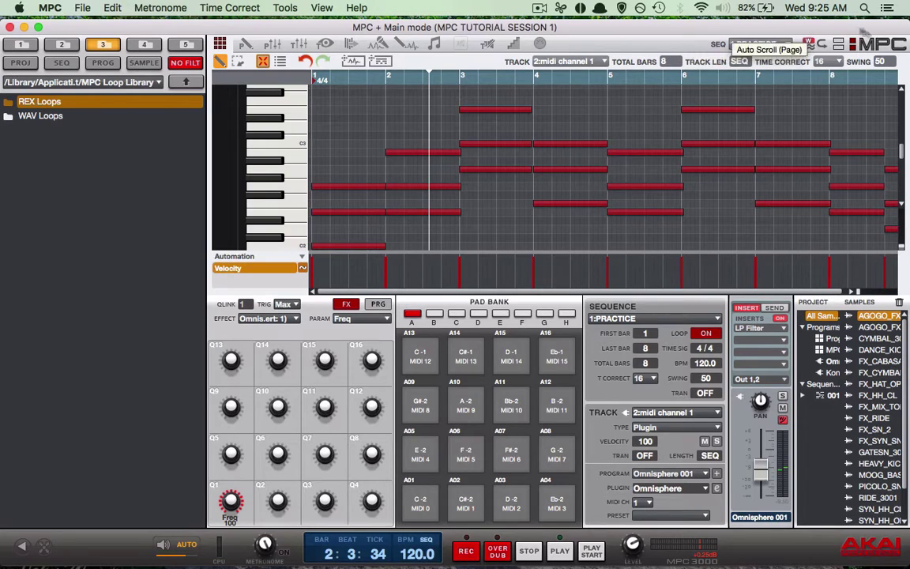
pyautogui.click(779, 420)
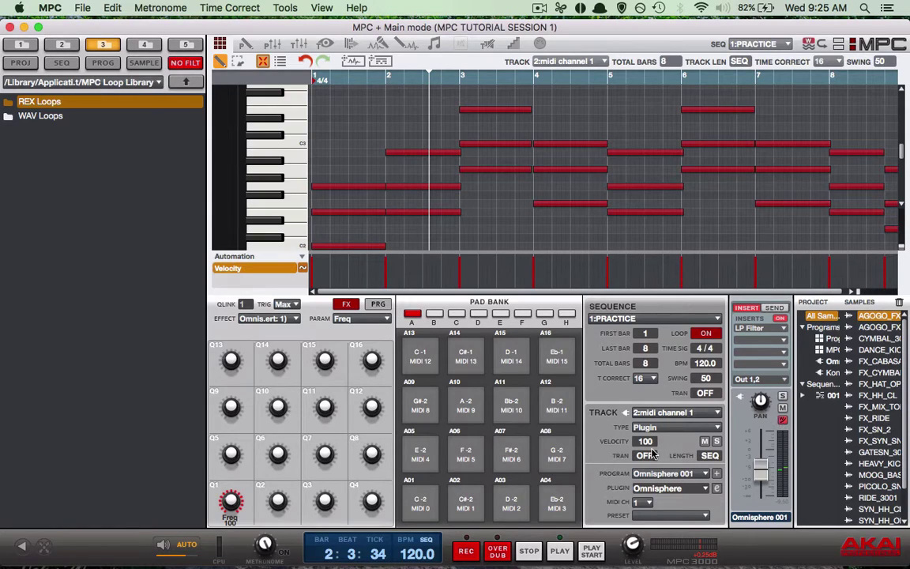
# - Overdub the sequence while turning Q-Link 1 to record LP Filter Freq automation on the midi channel 1 track
pyautogui.click(497, 552)
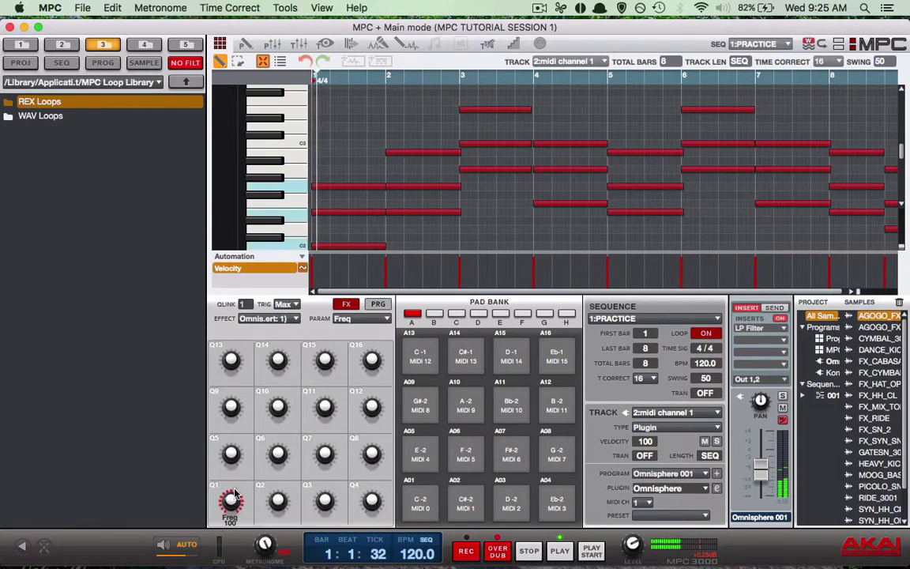
pyautogui.moveTo(234, 493); pyautogui.dragTo(220, 505)
pyautogui.moveTo(212, 519); pyautogui.dragTo(231, 560)
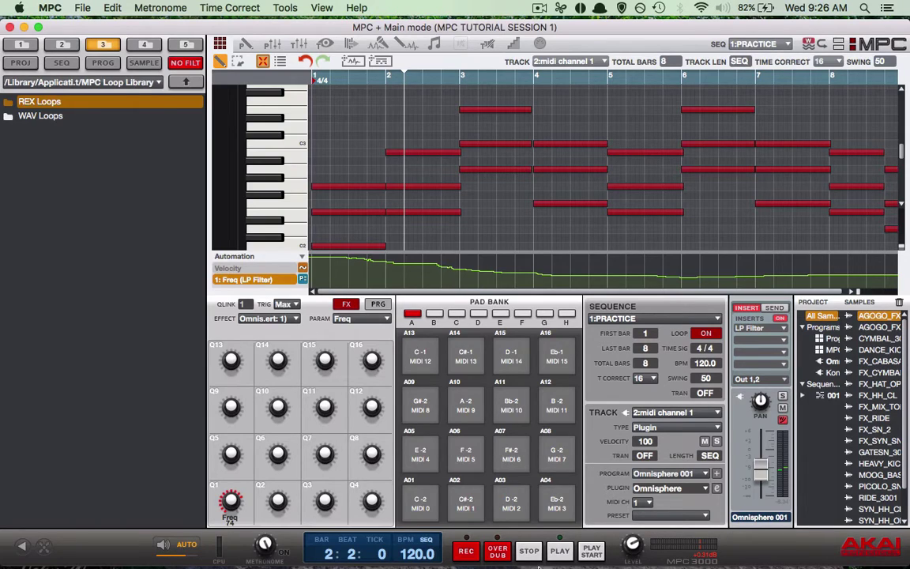
pyautogui.click(505, 549)
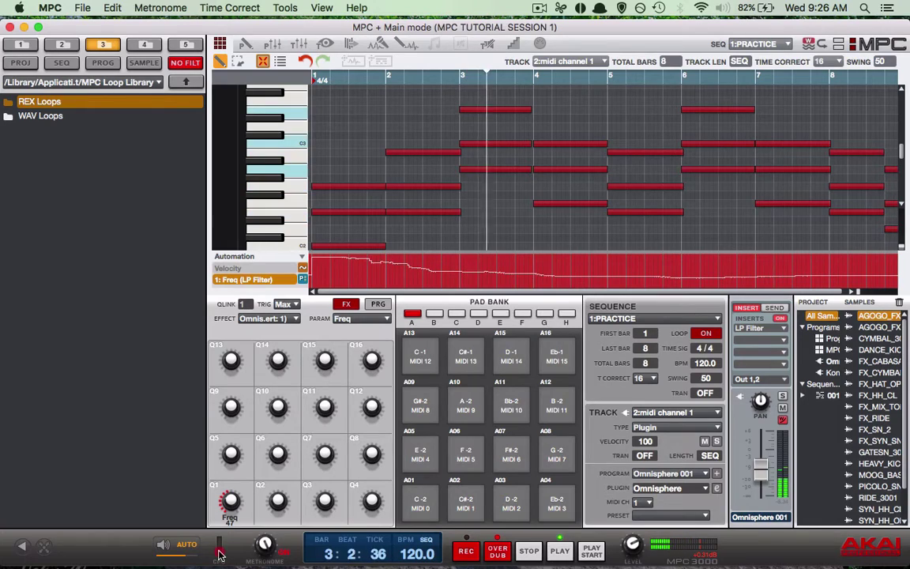
pyautogui.moveTo(220, 555)
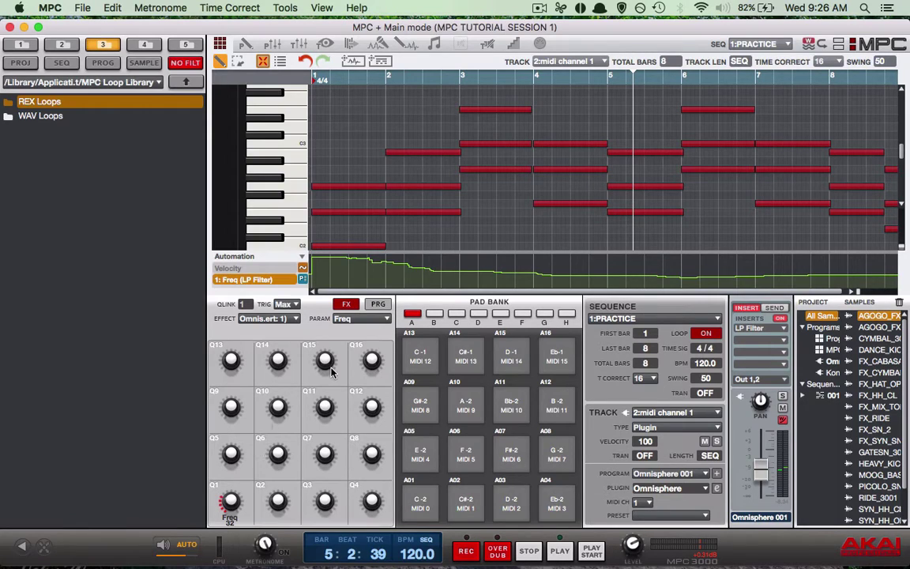
# - Redraw the LP Filter Freq automation at lower values across bars 1 and 2, and play the sequence back
pyautogui.moveTo(371, 259)
pyautogui.mouseDown()
pyautogui.moveTo(315, 269)
pyautogui.moveTo(332, 261)
pyautogui.moveTo(342, 273)
pyautogui.moveTo(375, 269)
pyautogui.moveTo(351, 272)
pyautogui.moveTo(306, 268)
pyautogui.mouseUp()
pyautogui.click(305, 268)
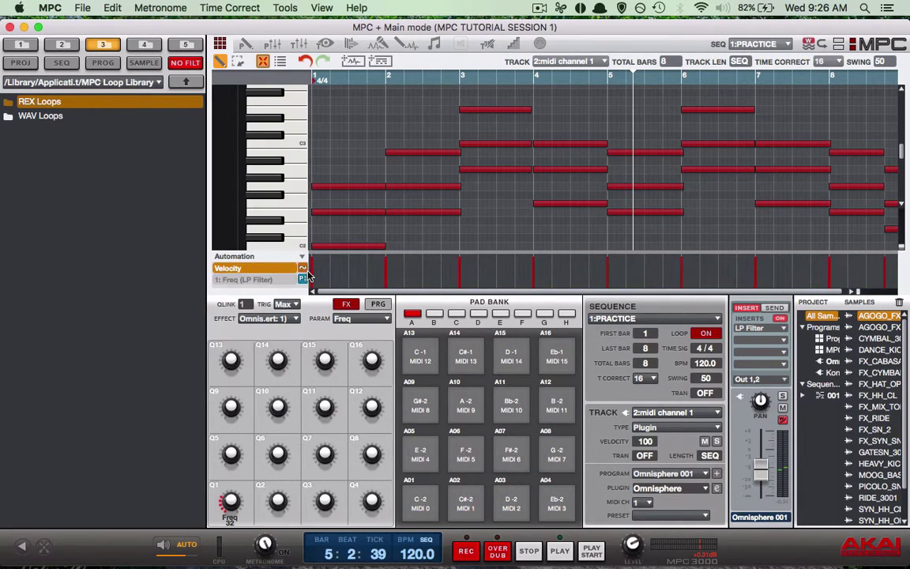
pyautogui.click(302, 279)
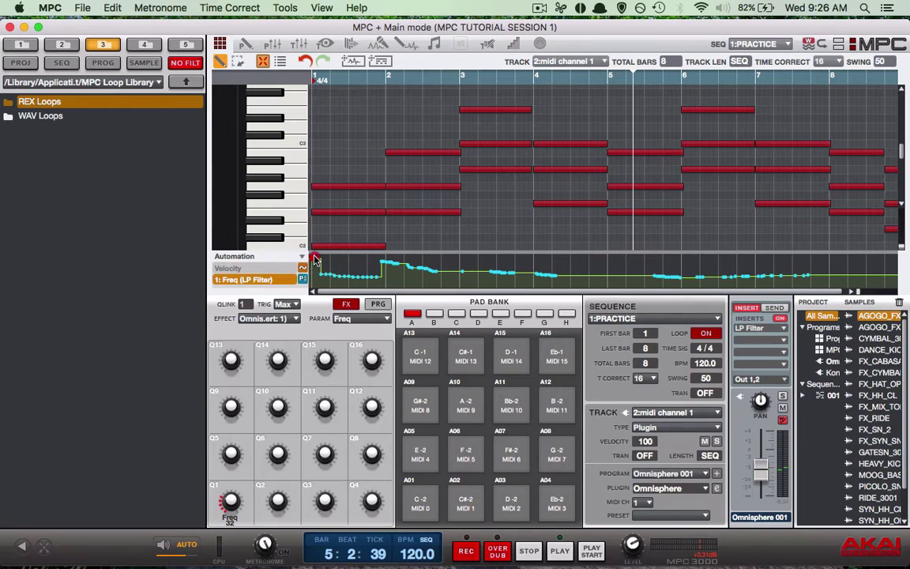
pyautogui.moveTo(385, 277)
pyautogui.mouseDown()
pyautogui.moveTo(352, 276)
pyautogui.moveTo(444, 278)
pyautogui.mouseUp()
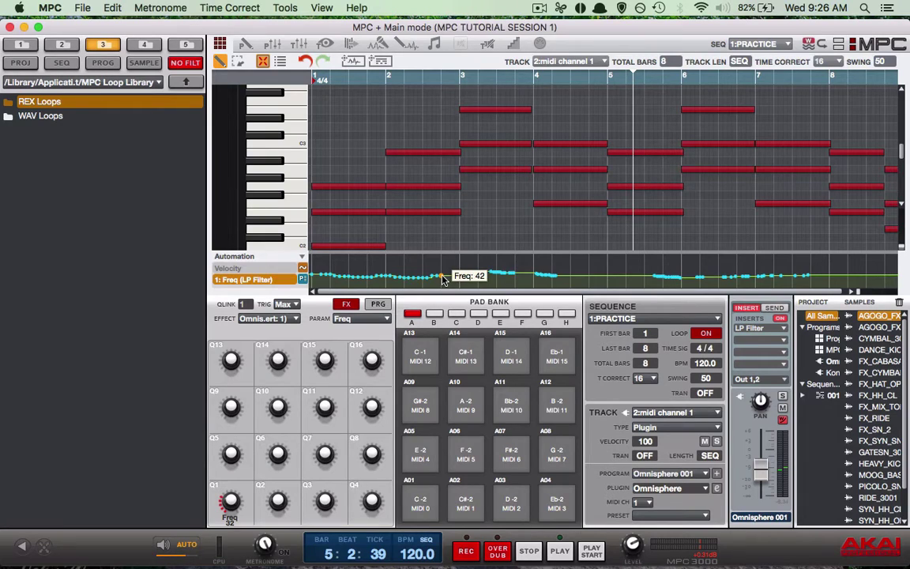
pyautogui.press('space')
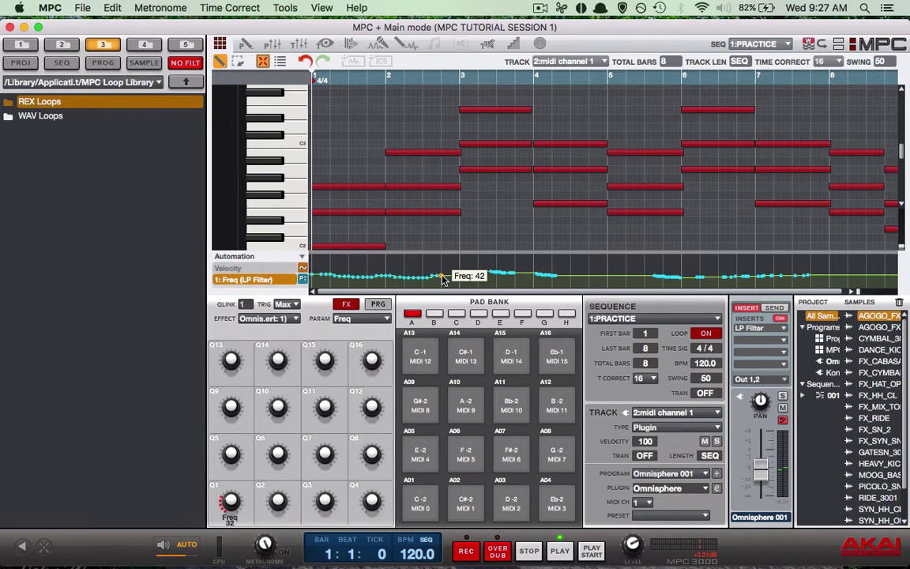
pyautogui.press('space')
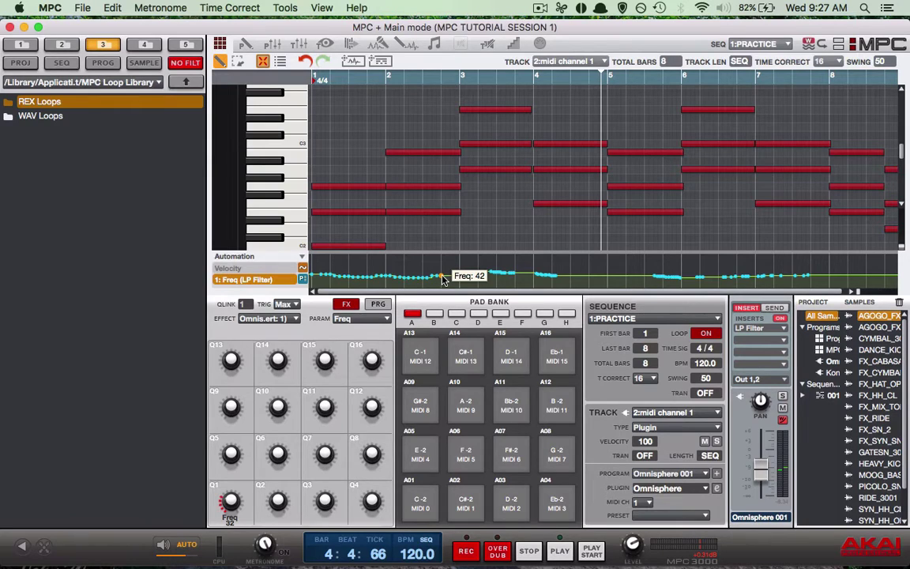
# - Record Freq automation for the MPC3K_3_FUNK HP Filter on the MPC DRUMS track using Q-Link 1
pyautogui.click(717, 412)
pyautogui.click(618, 380)
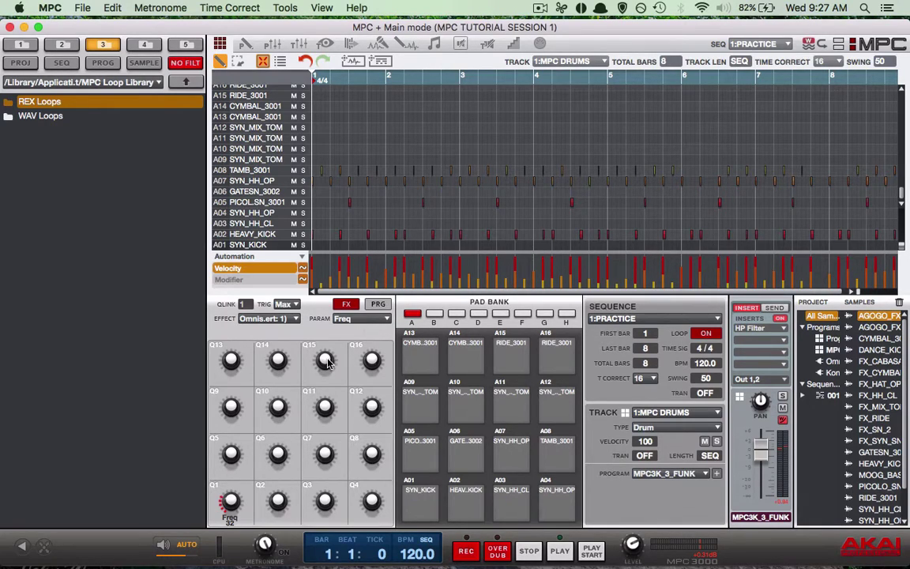
pyautogui.click(292, 320)
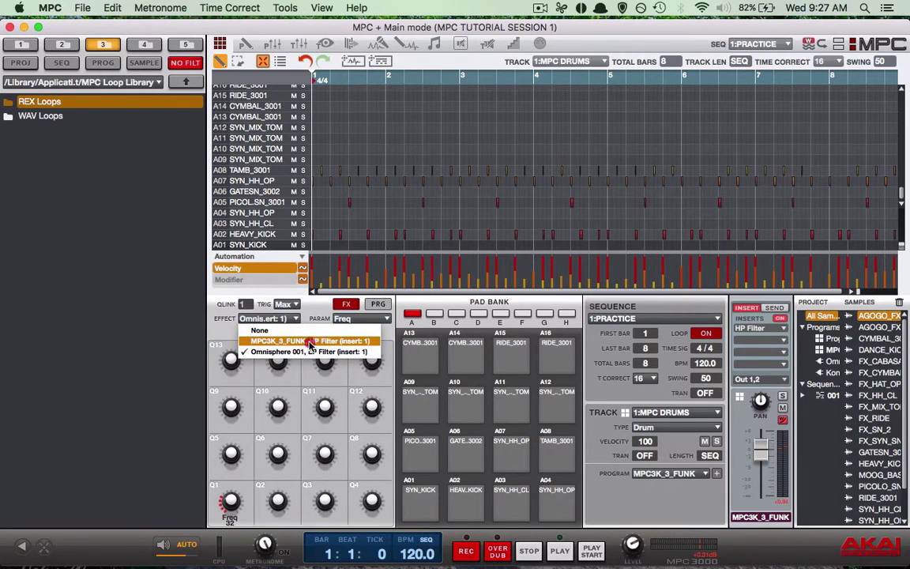
pyautogui.click(309, 341)
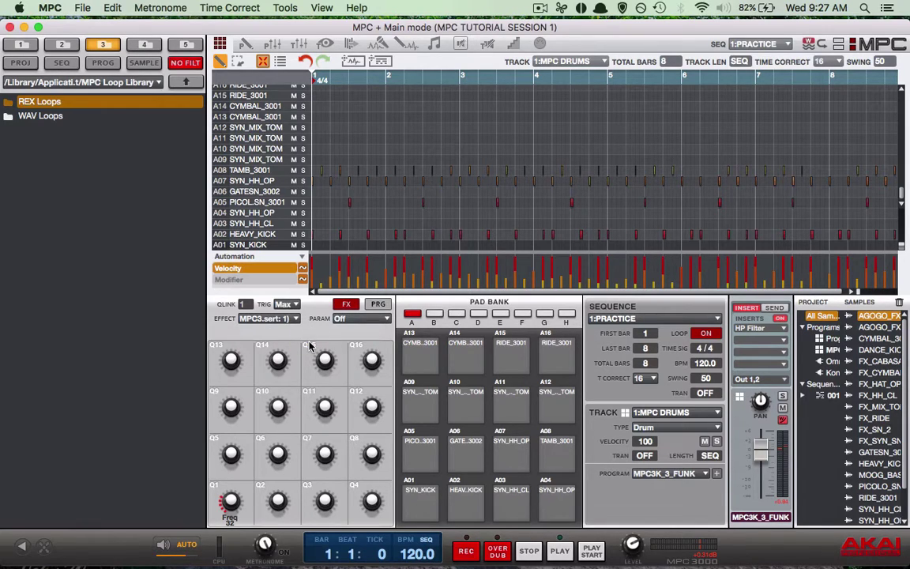
pyautogui.click(375, 320)
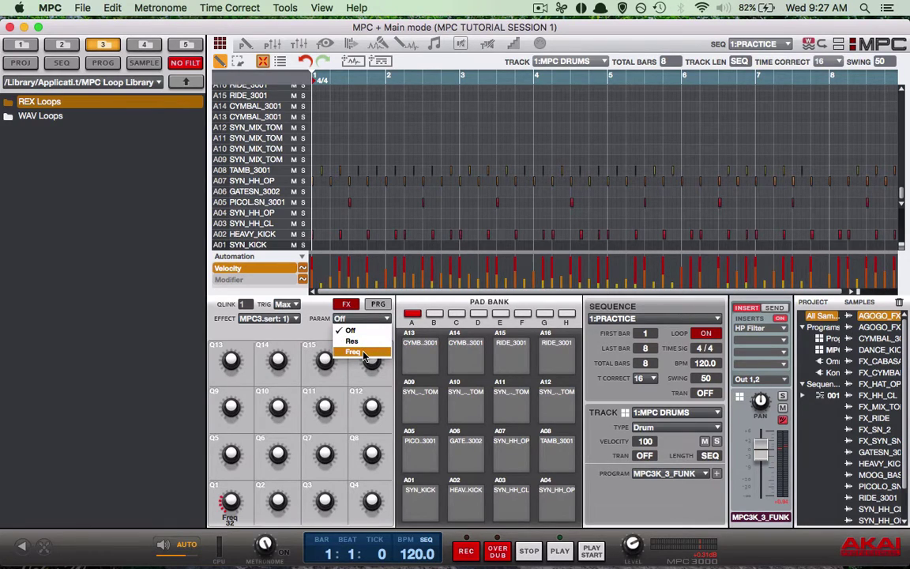
pyautogui.click(362, 353)
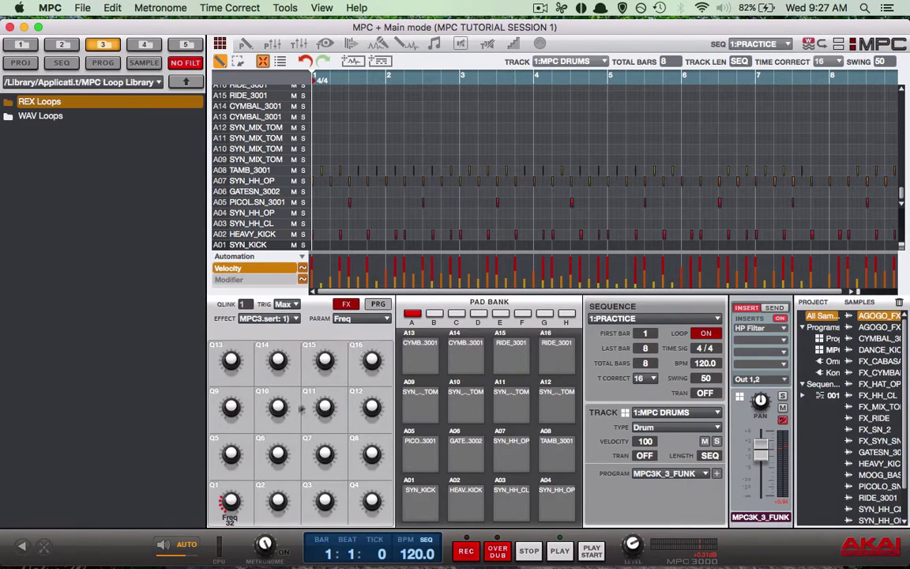
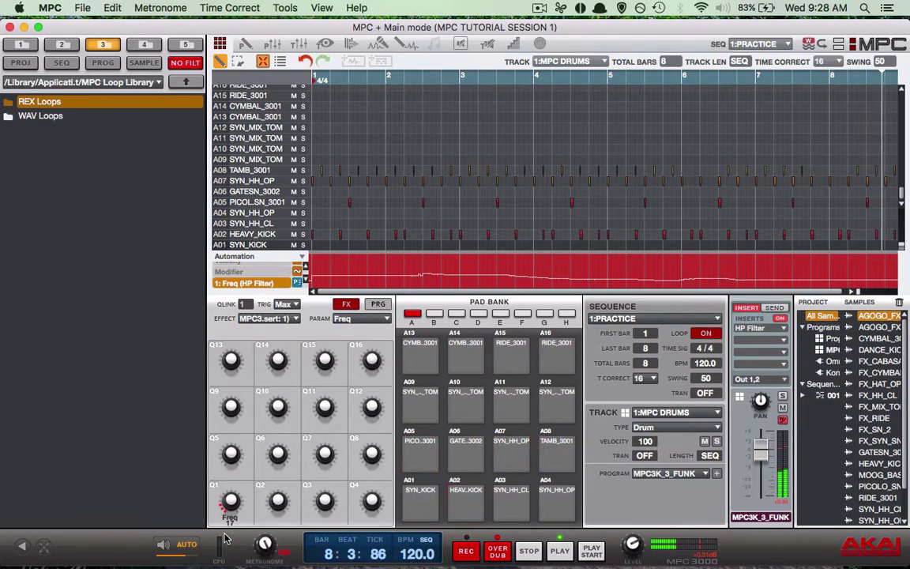
pyautogui.press('space')
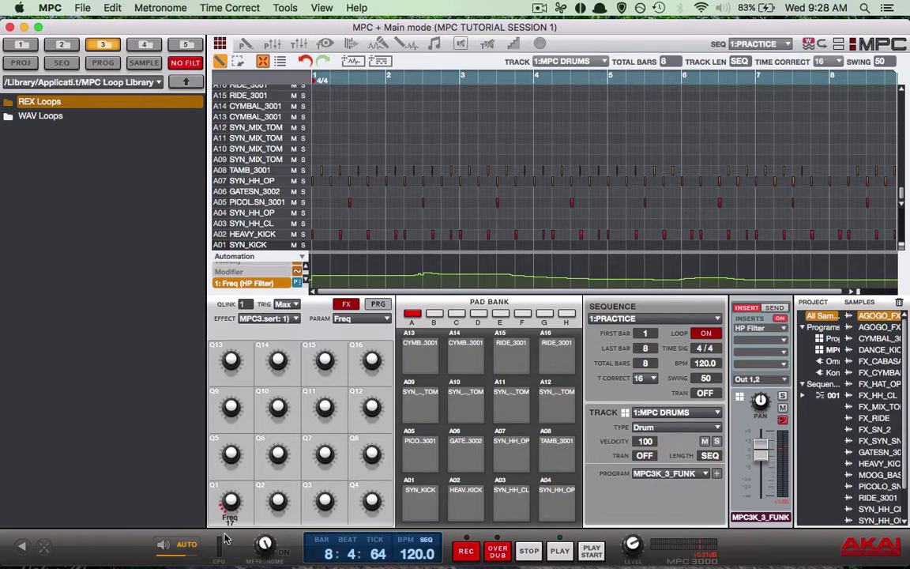
# - Replace the HP Filter insert on the MPC3K_3_FUNK program with LP Filter
pyautogui.click(784, 330)
pyautogui.scroll(-2, 693, 352)
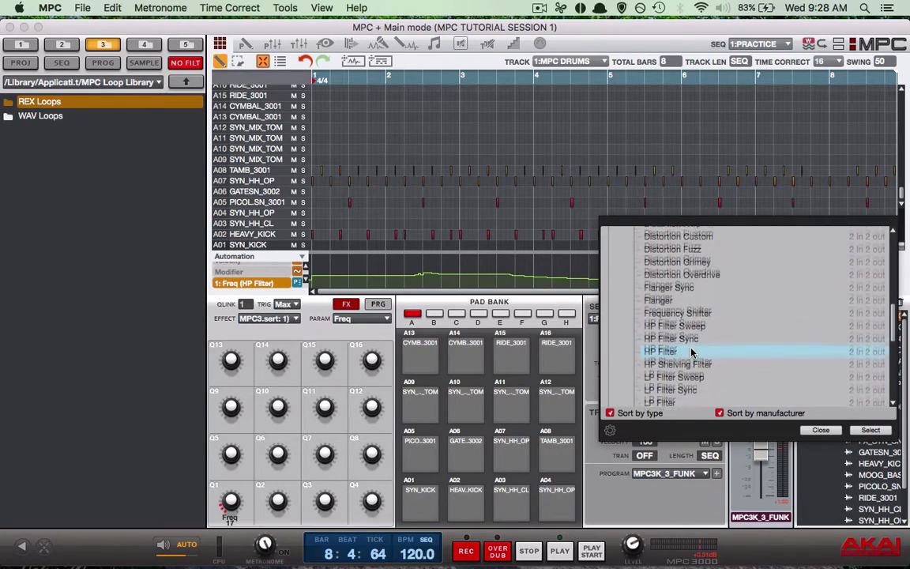
pyautogui.doubleClick(680, 357)
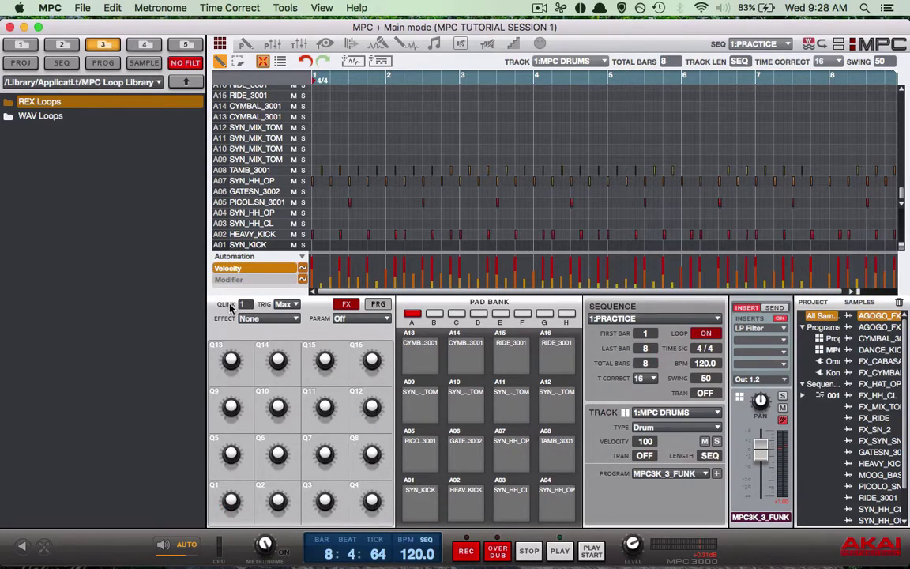
# - Try to overdub filter automation on the drum track with Q-Link 1 assigned to the Omnisphere 001 LP Filter Freq
pyautogui.click(292, 319)
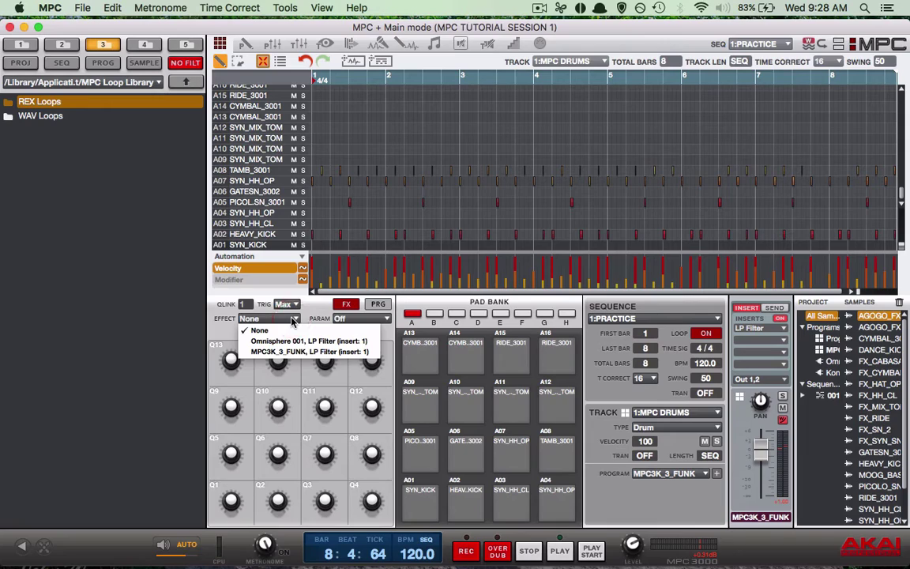
pyautogui.click(296, 340)
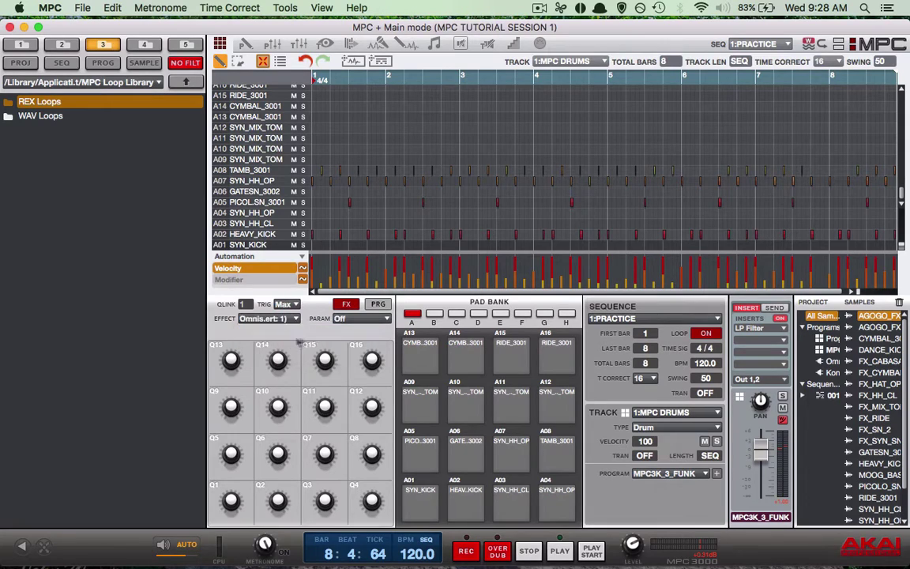
pyautogui.click(357, 319)
pyautogui.click(352, 351)
pyautogui.click(498, 550)
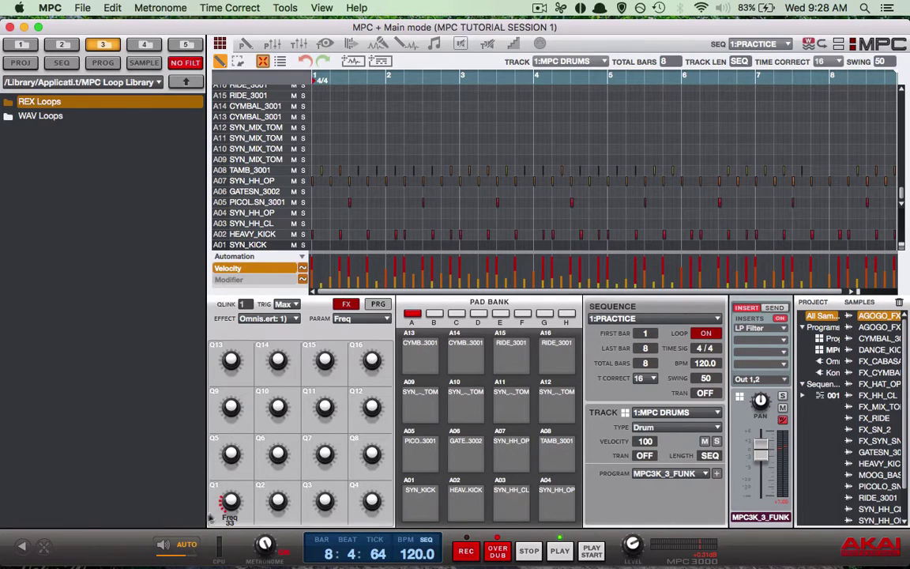
pyautogui.moveTo(225, 495); pyautogui.dragTo(235, 476)
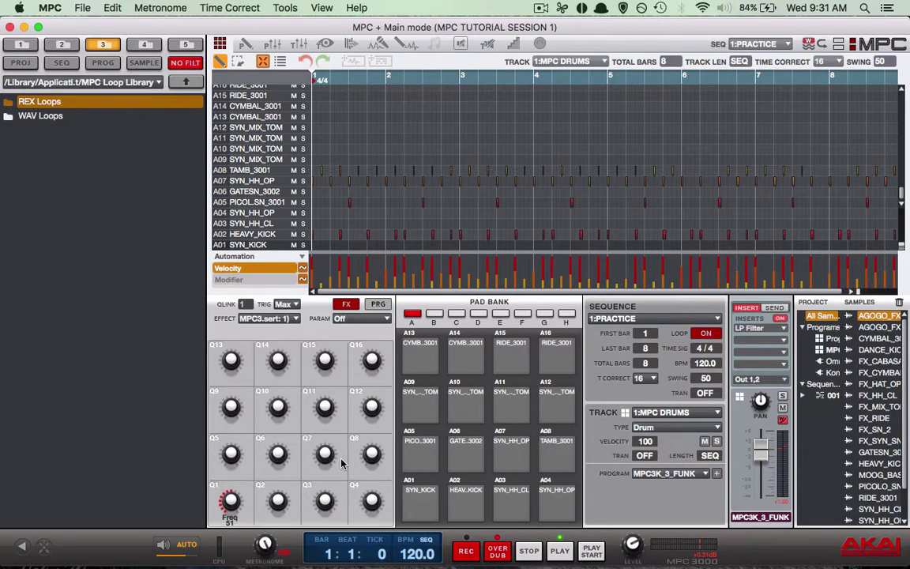
# - Record LP Filter Freq automation on the MPC DRUMS track by turning Q-Link 1 during overdub
pyautogui.press('space')
pyautogui.moveTo(230, 500); pyautogui.dragTo(227, 537)
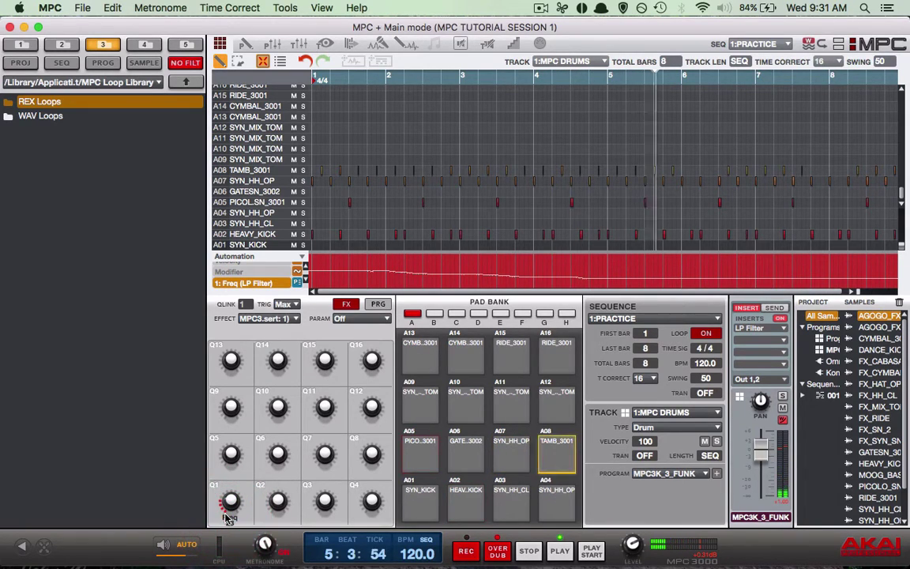
pyautogui.click(224, 505)
pyautogui.moveTo(224, 506); pyautogui.dragTo(224, 504)
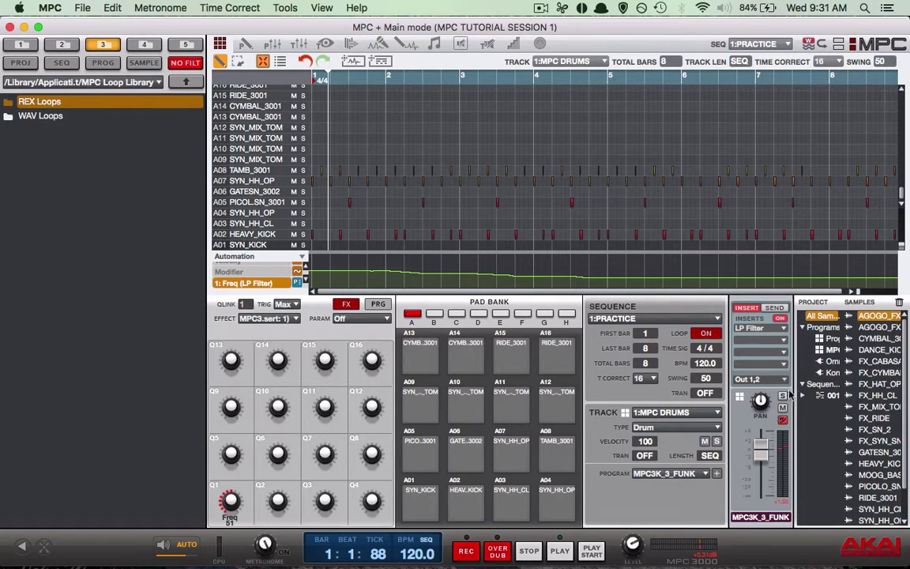
# - Set the drum program's automation to Read, redraw its LP Filter Freq curve across bars 1 and 2, and play it back
pyautogui.click(782, 419)
pyautogui.click(315, 272)
pyautogui.moveTo(315, 272); pyautogui.dragTo(466, 277)
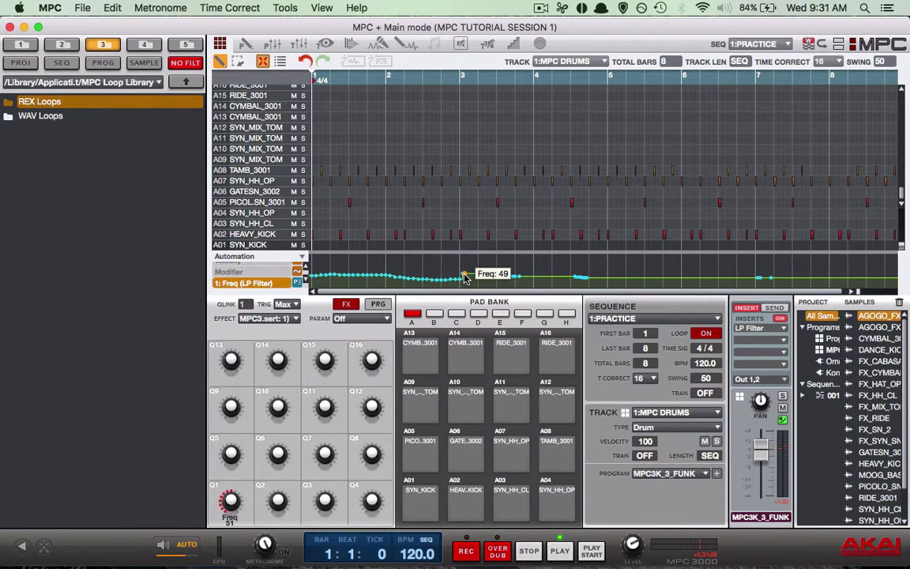
pyautogui.press('space')
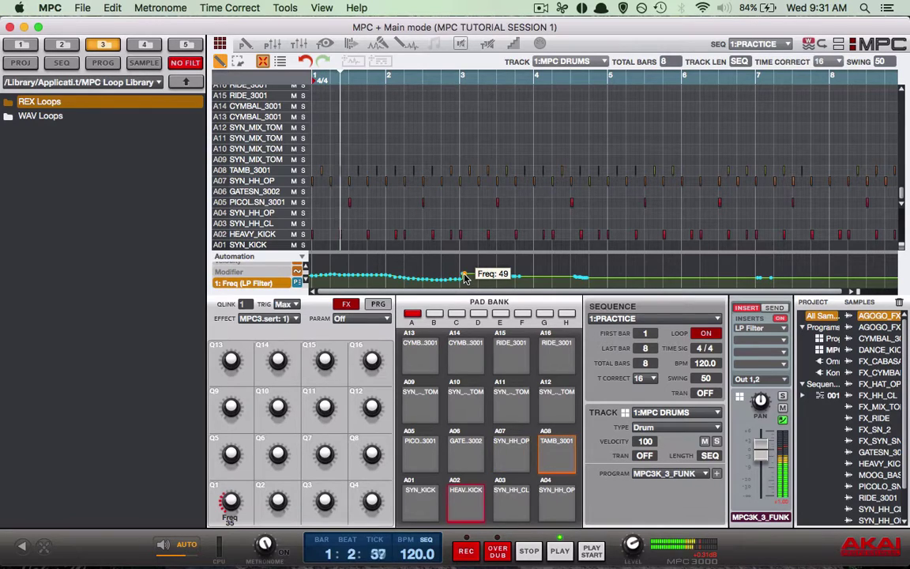